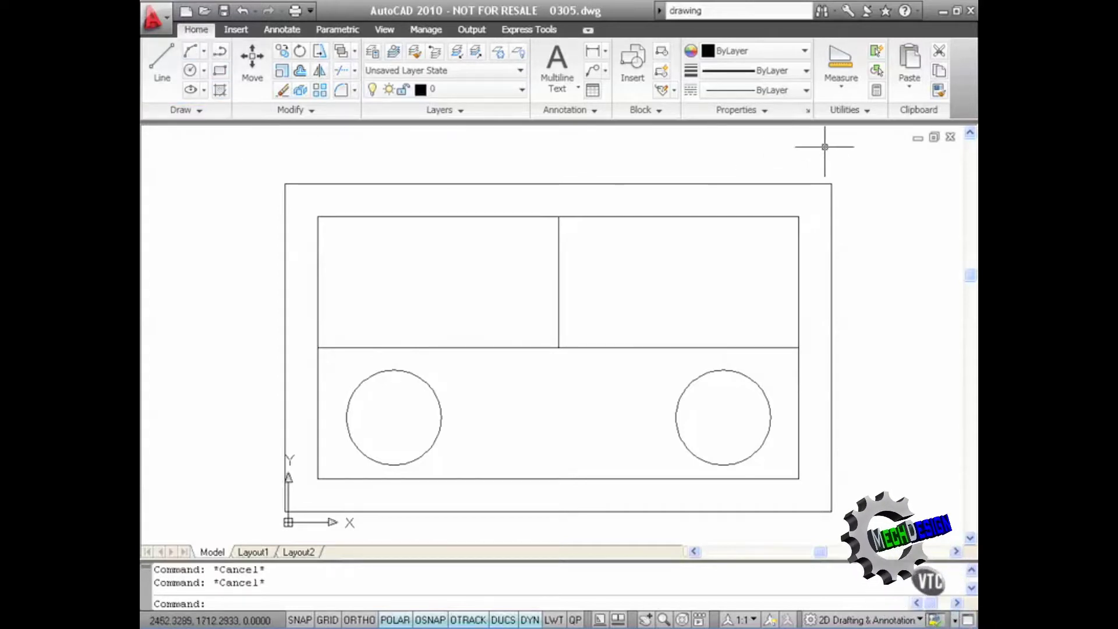
Measure the distance along the horizontal divider from its left end to the junction with the vertical divider.
{"action": "left_click", "coordinate": [840, 85]}
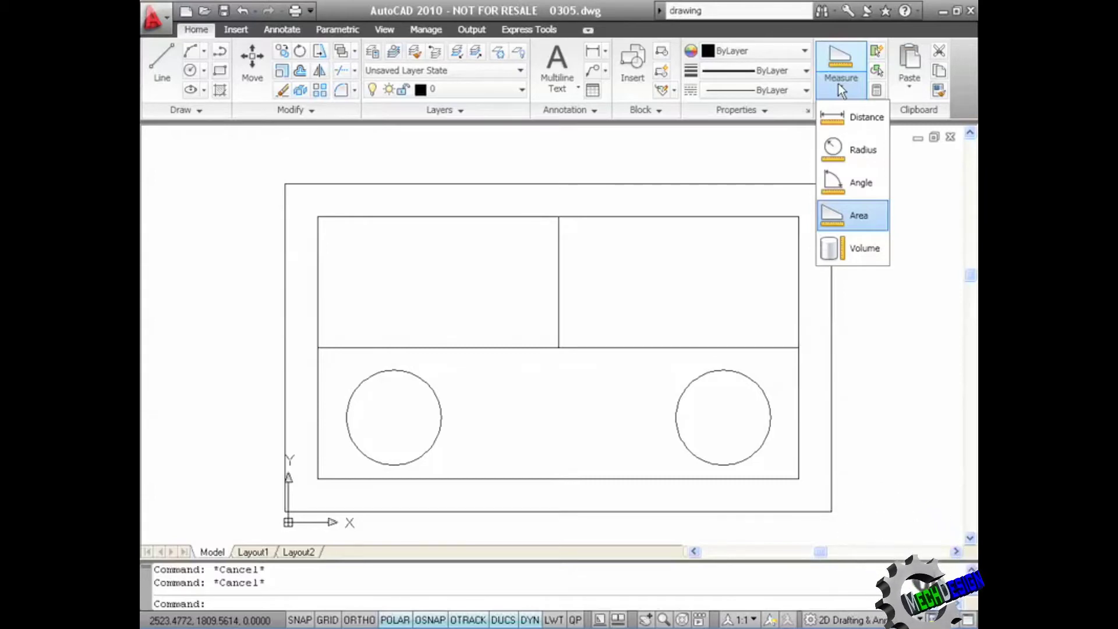
{"action": "left_click", "coordinate": [848, 115]}
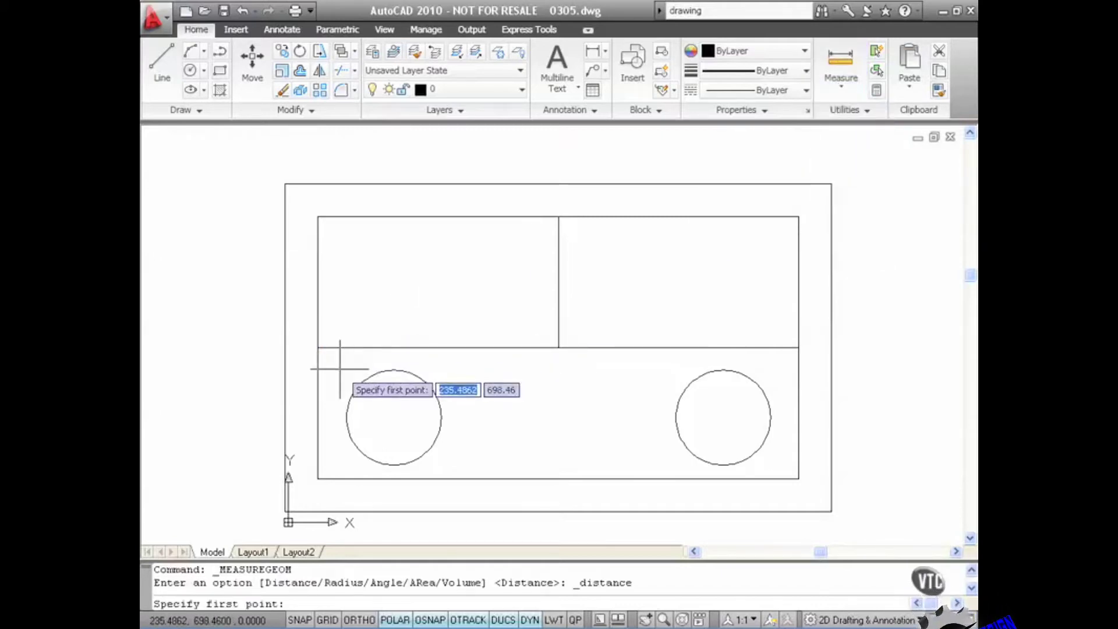
{"action": "left_click", "coordinate": [318, 348]}
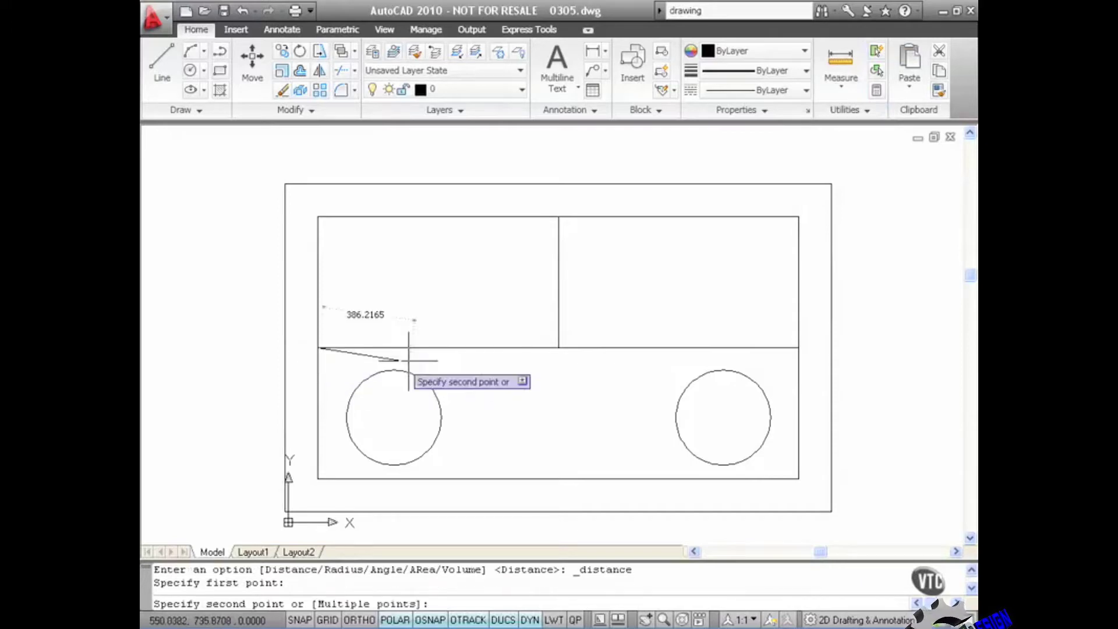
{"action": "left_click", "coordinate": [559, 348]}
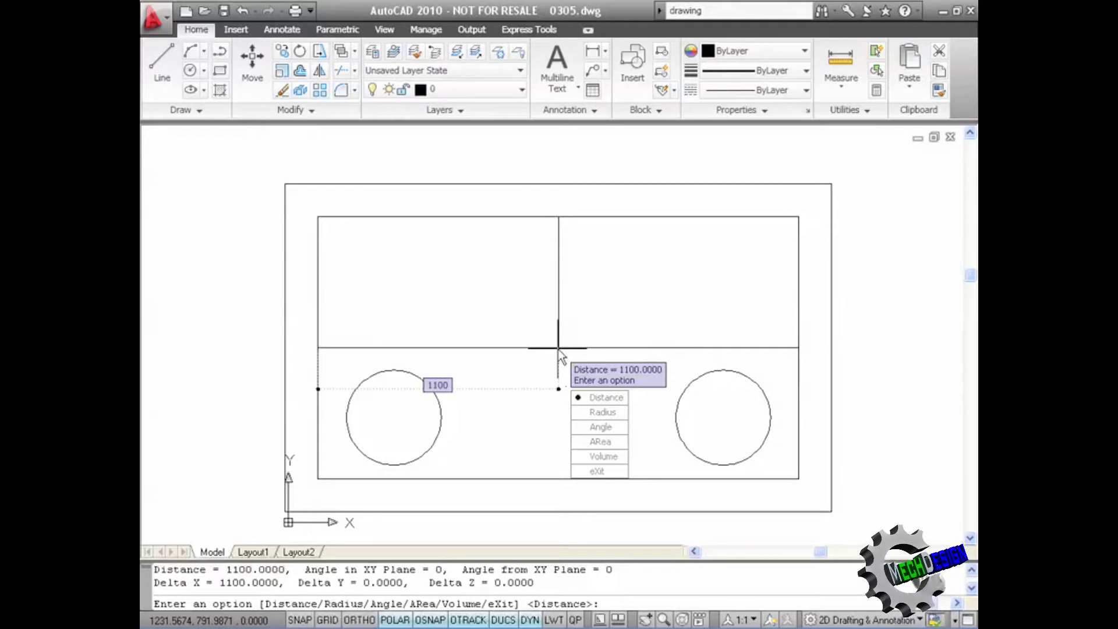
Measure the left circle's radius and the angle between the horizontal and vertical divider lines.
{"action": "left_click", "coordinate": [600, 412]}
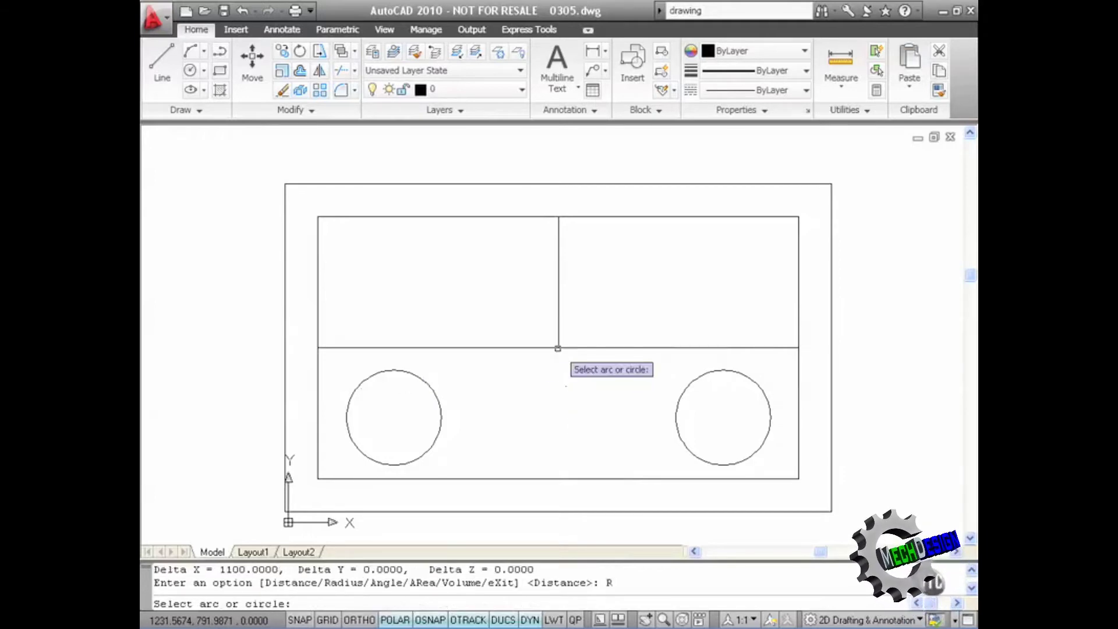
{"action": "left_click", "coordinate": [434, 392]}
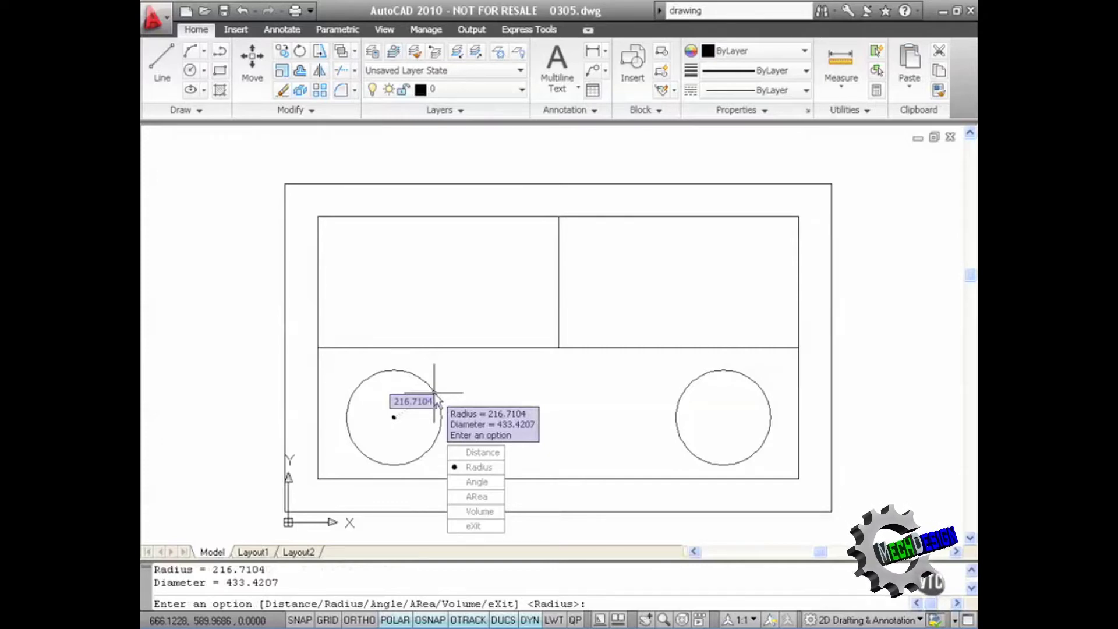
{"action": "left_click", "coordinate": [476, 483]}
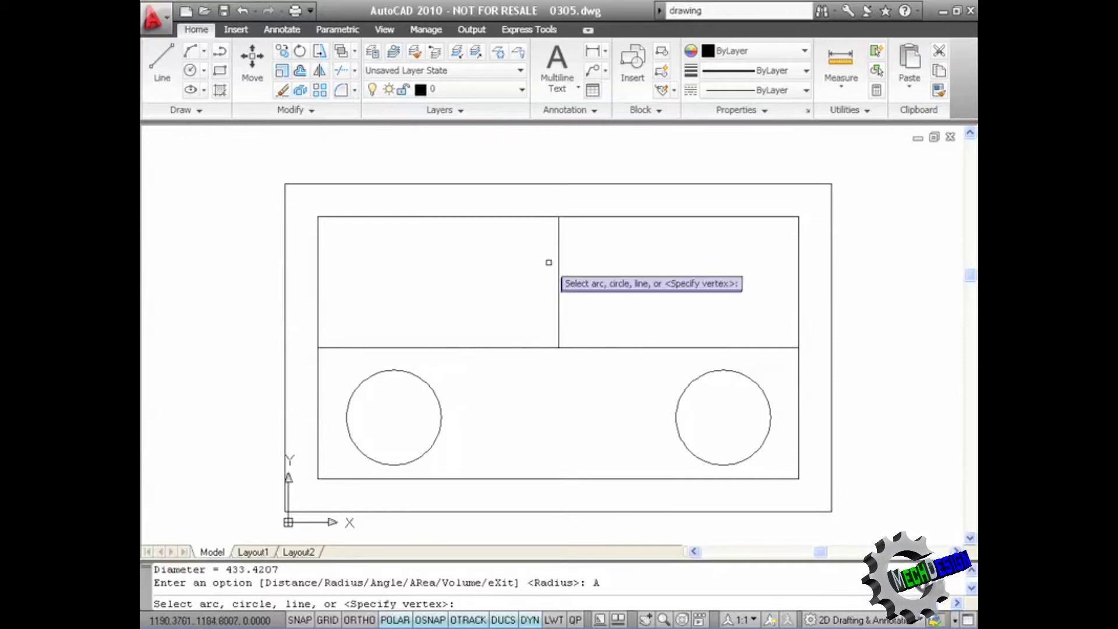
{"action": "left_click", "coordinate": [534, 347]}
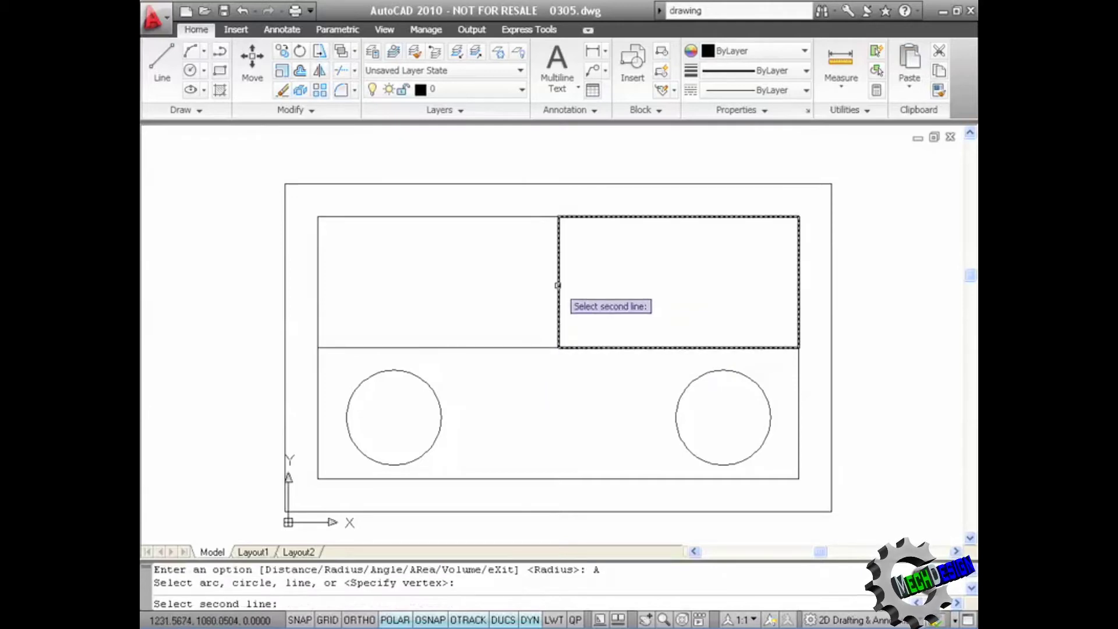
{"action": "left_click", "coordinate": [558, 285]}
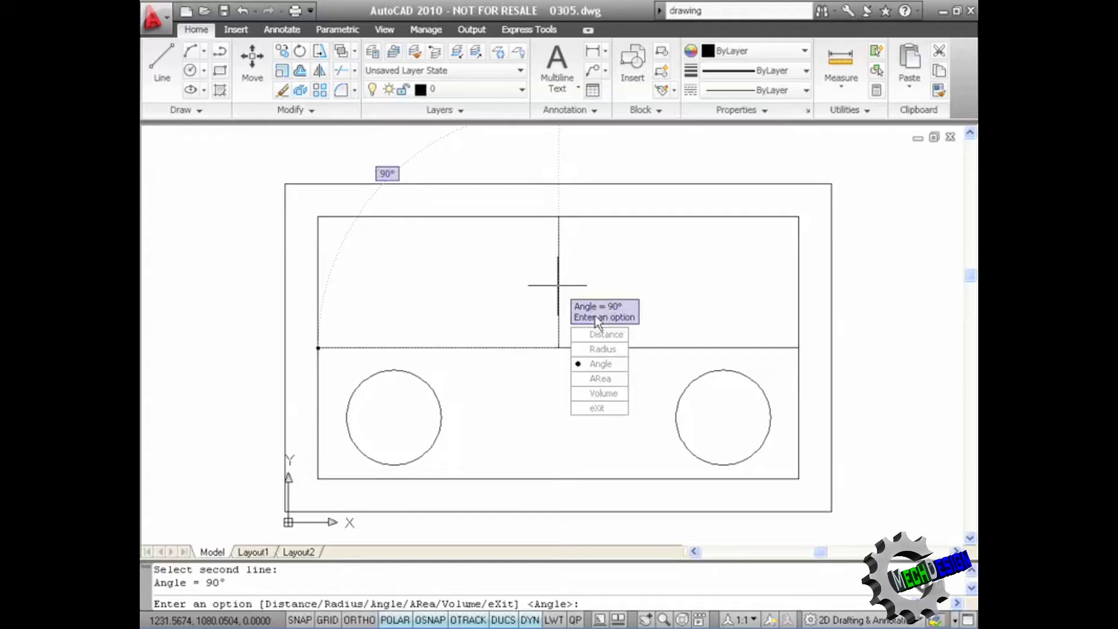
Measure the area of the upper-left rectangle by specifying its four corner points.
{"action": "left_click", "coordinate": [592, 379]}
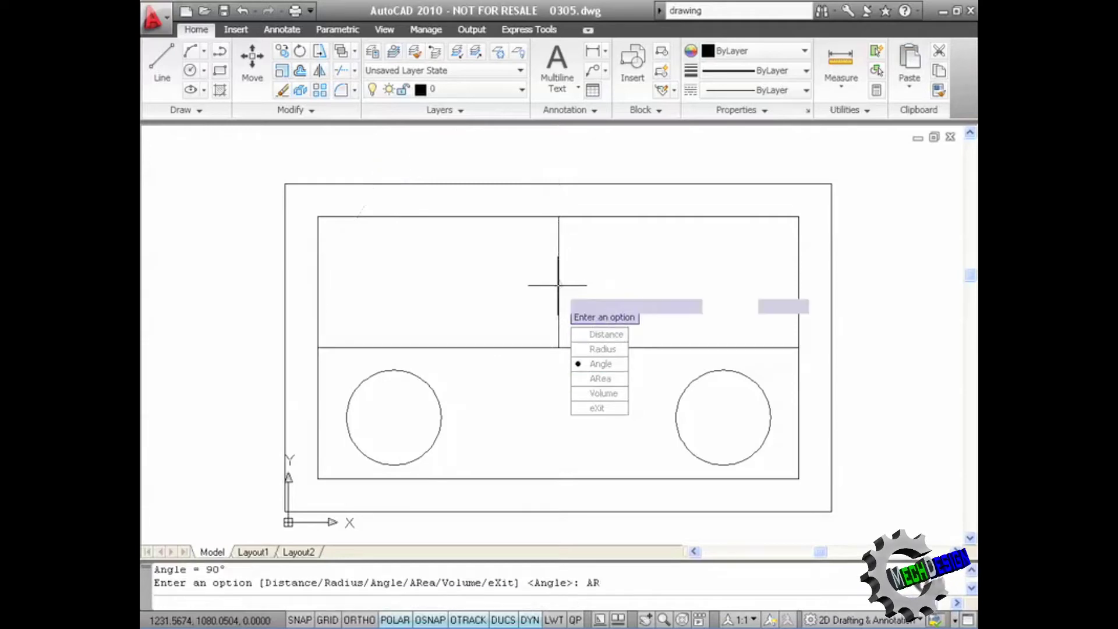
{"action": "left_click", "coordinate": [318, 217]}
{"action": "left_click", "coordinate": [559, 217]}
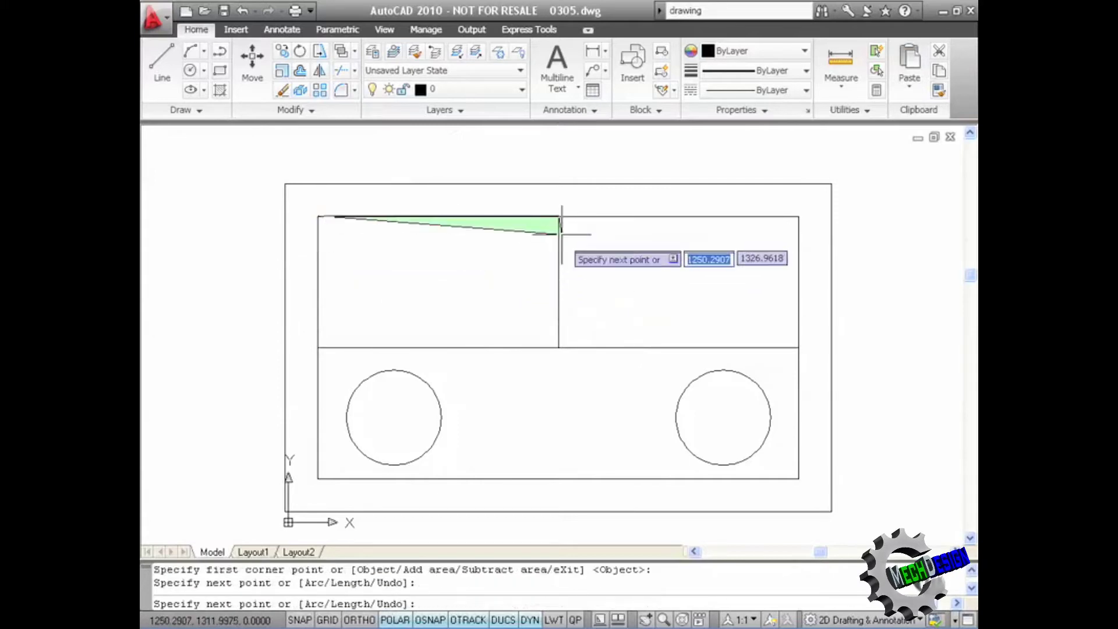
{"action": "left_click", "coordinate": [558, 347]}
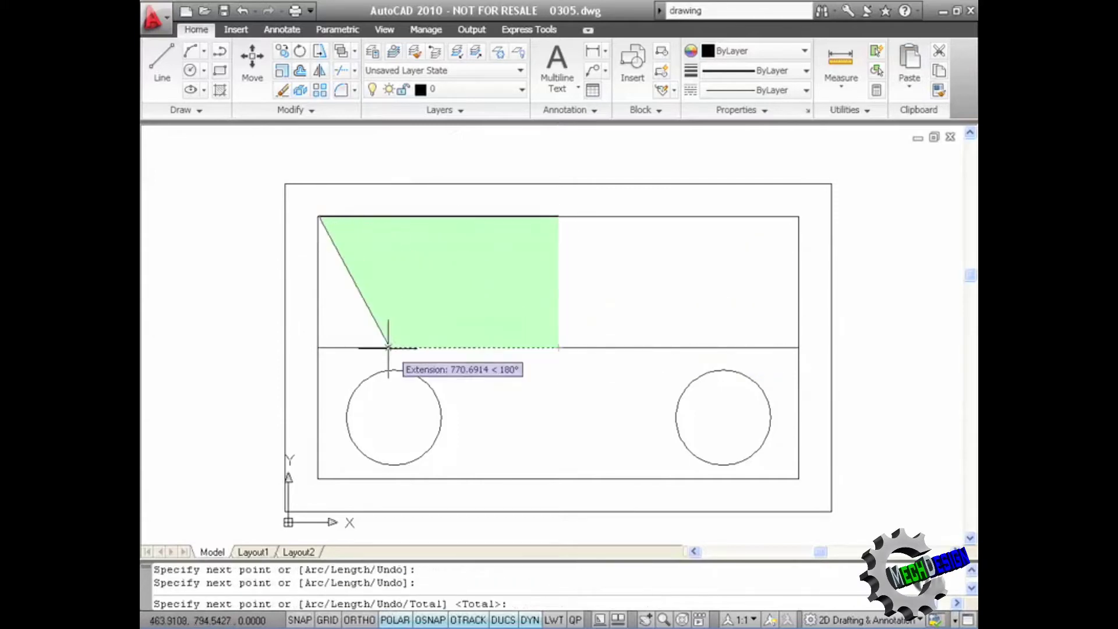
{"action": "left_click", "coordinate": [317, 348]}
{"action": "key", "text": "Return"}
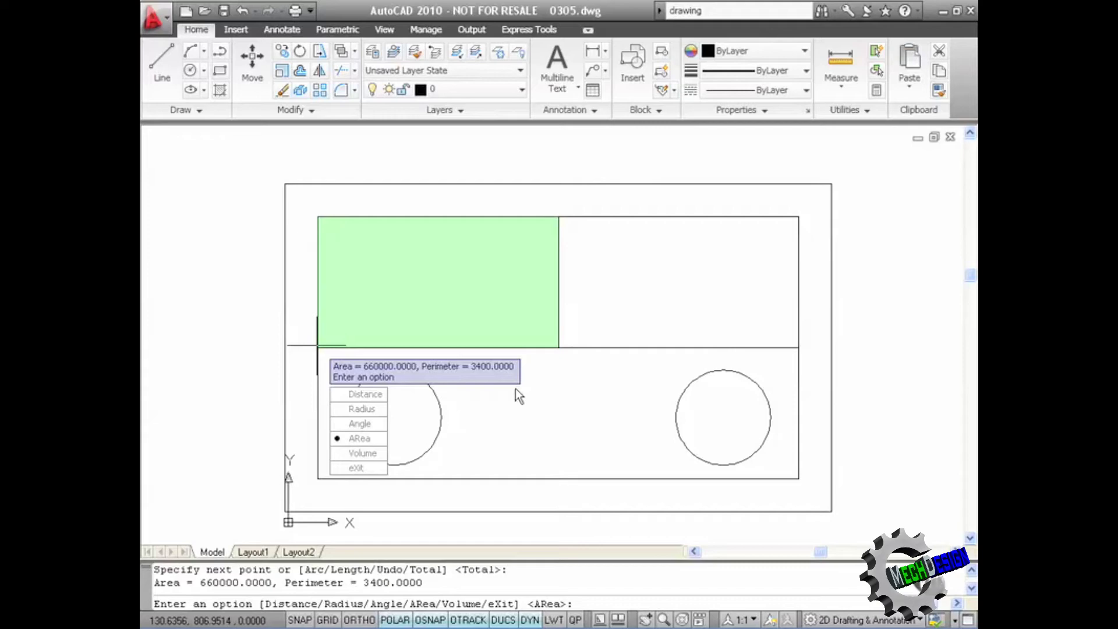
Start a running area total with Add area, tracing the four corners of the large inner rectangle.
{"action": "left_click", "coordinate": [369, 440]}
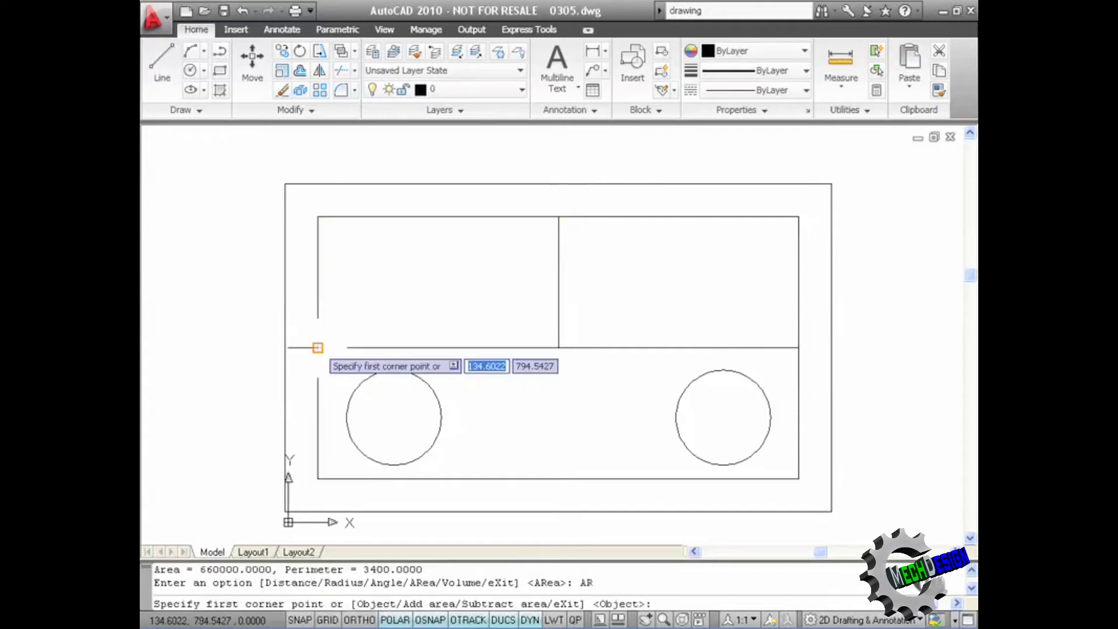
{"action": "right_click", "coordinate": [432, 293]}
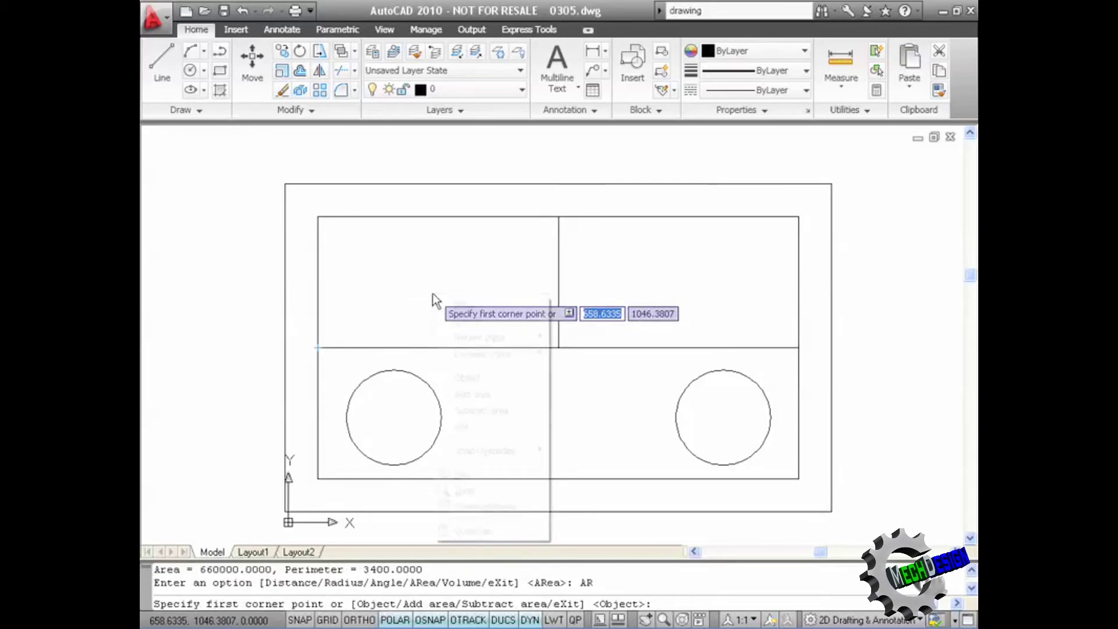
{"action": "left_click", "coordinate": [481, 394]}
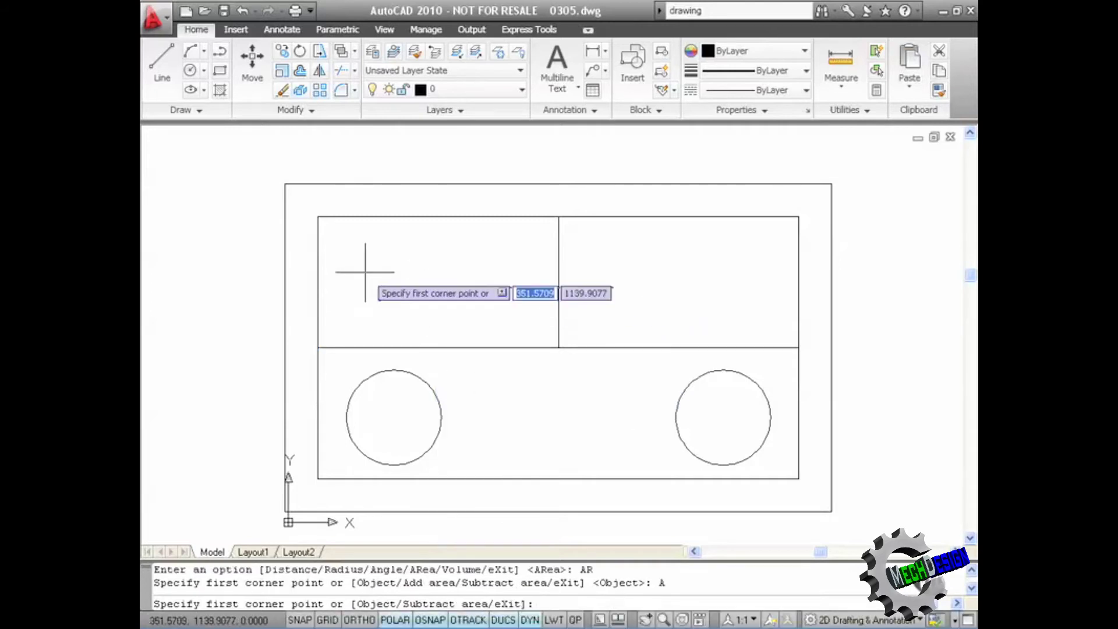
{"action": "left_click", "coordinate": [318, 217]}
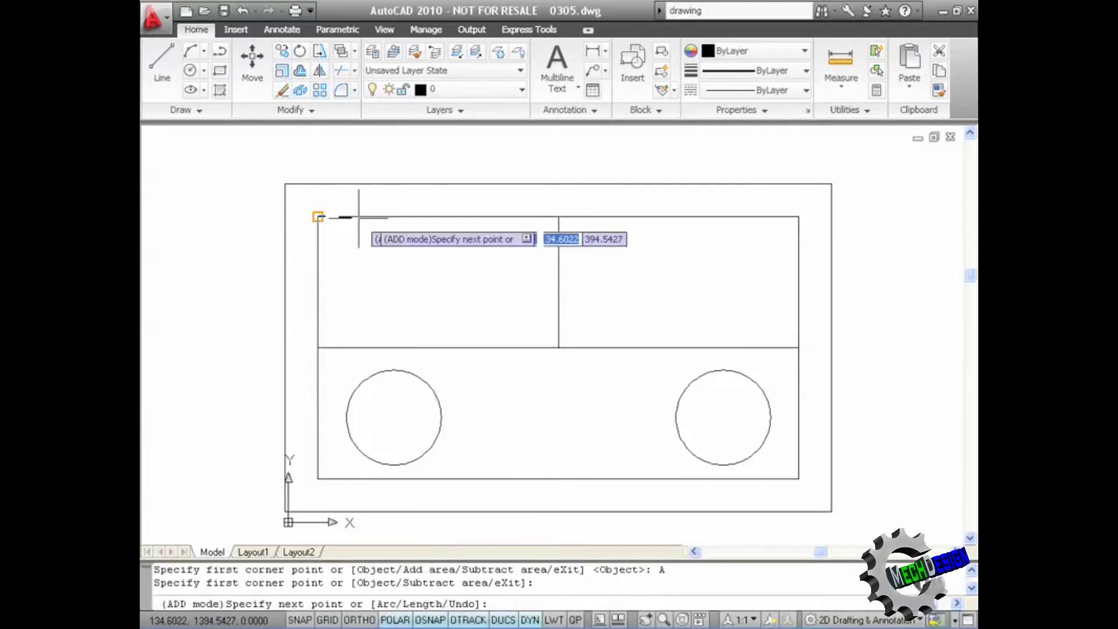
{"action": "left_click", "coordinate": [800, 217]}
{"action": "left_click", "coordinate": [800, 479]}
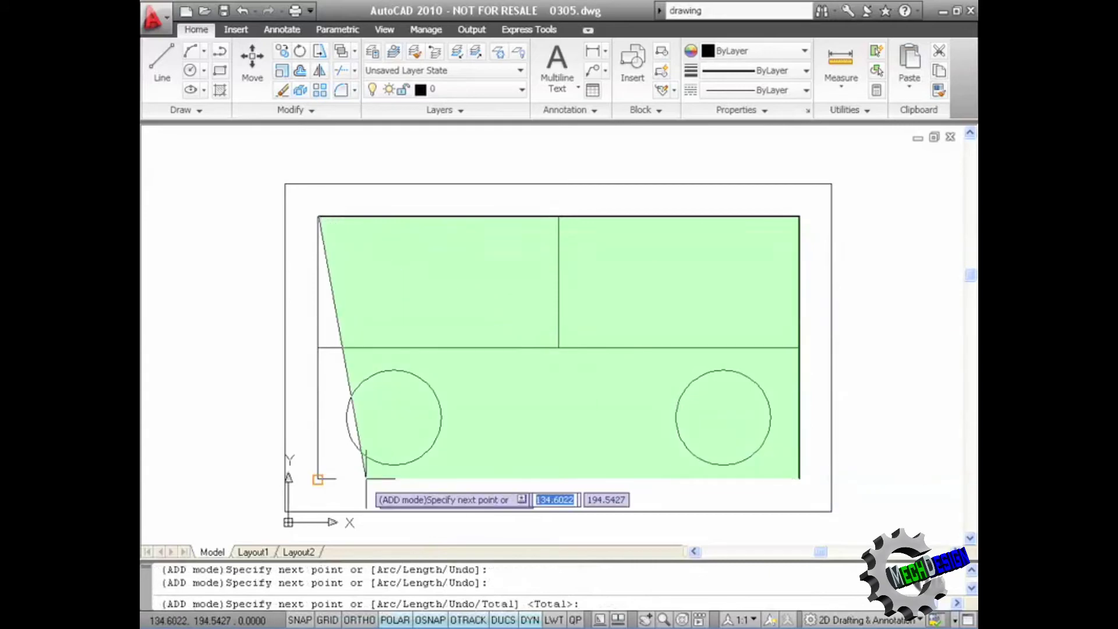
{"action": "left_click", "coordinate": [318, 479]}
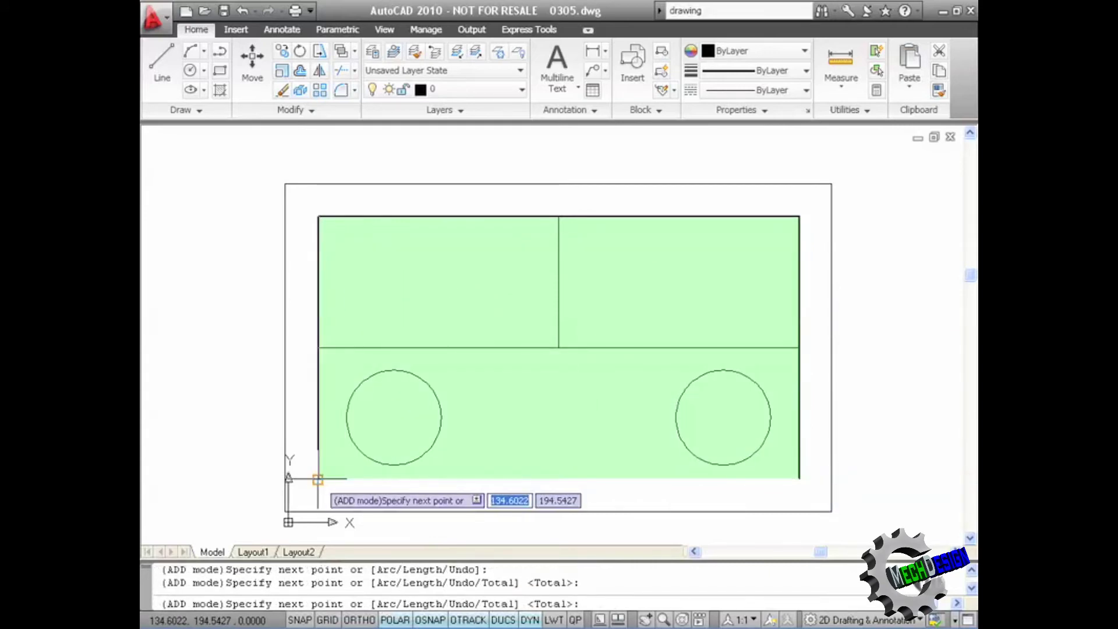
{"action": "right_click", "coordinate": [403, 313]}
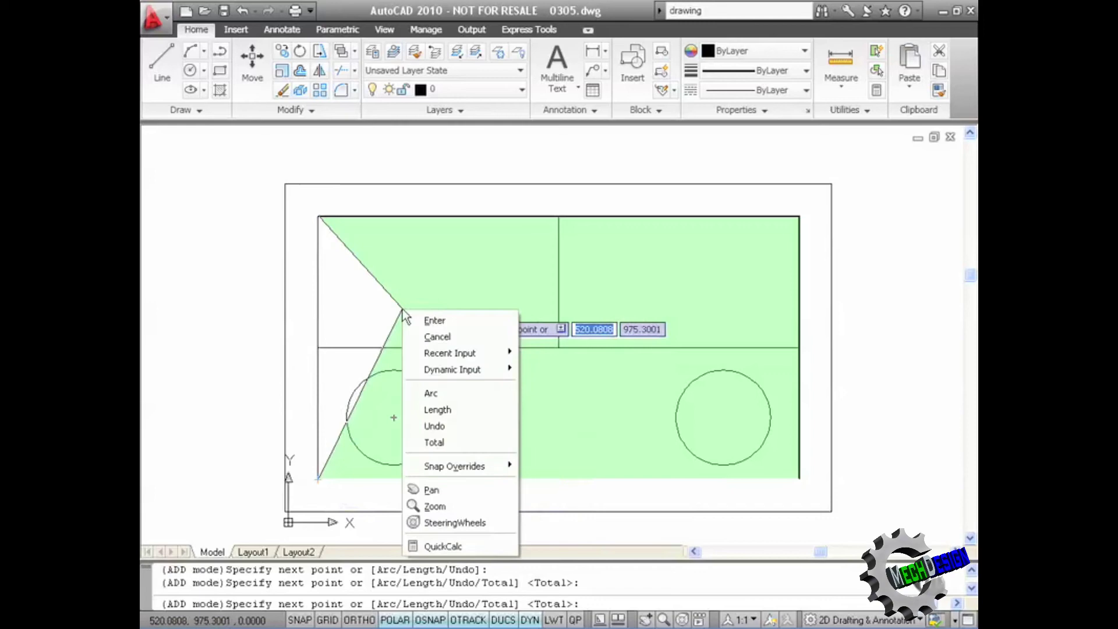
{"action": "left_click", "coordinate": [435, 320]}
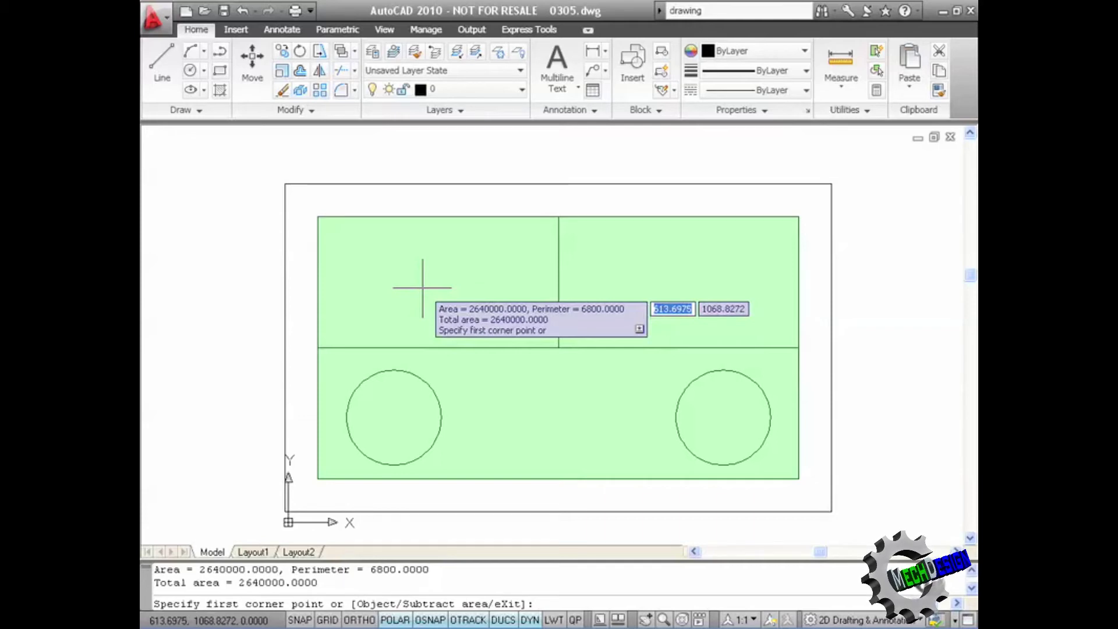
Subtract both circles as objects from the running area total and finish the calculation.
{"action": "key", "text": "Down"}
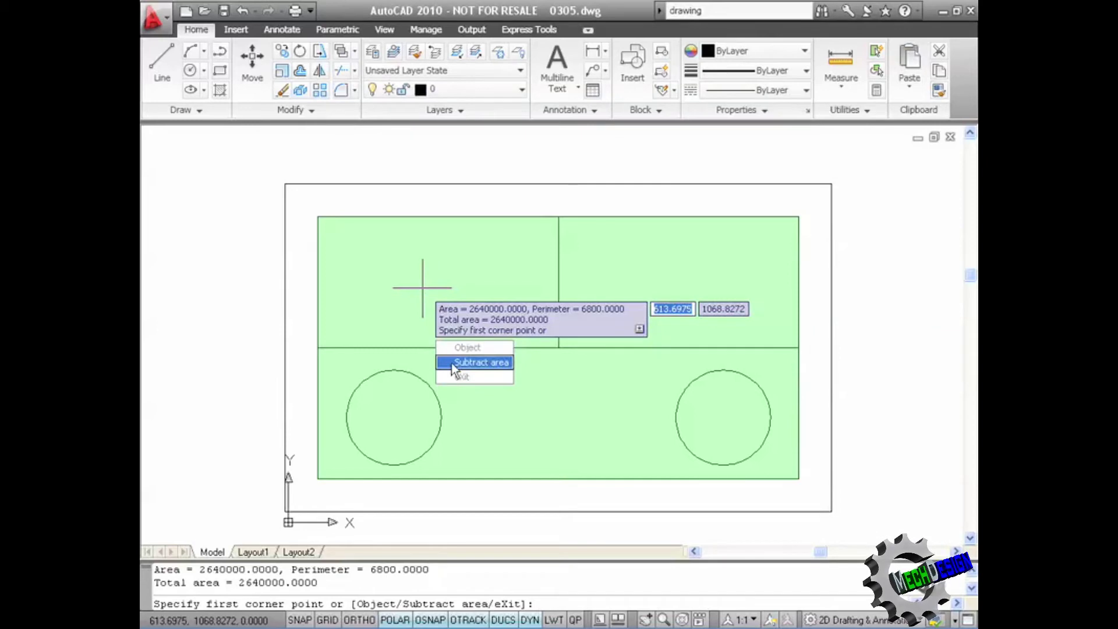
{"action": "left_click", "coordinate": [478, 362]}
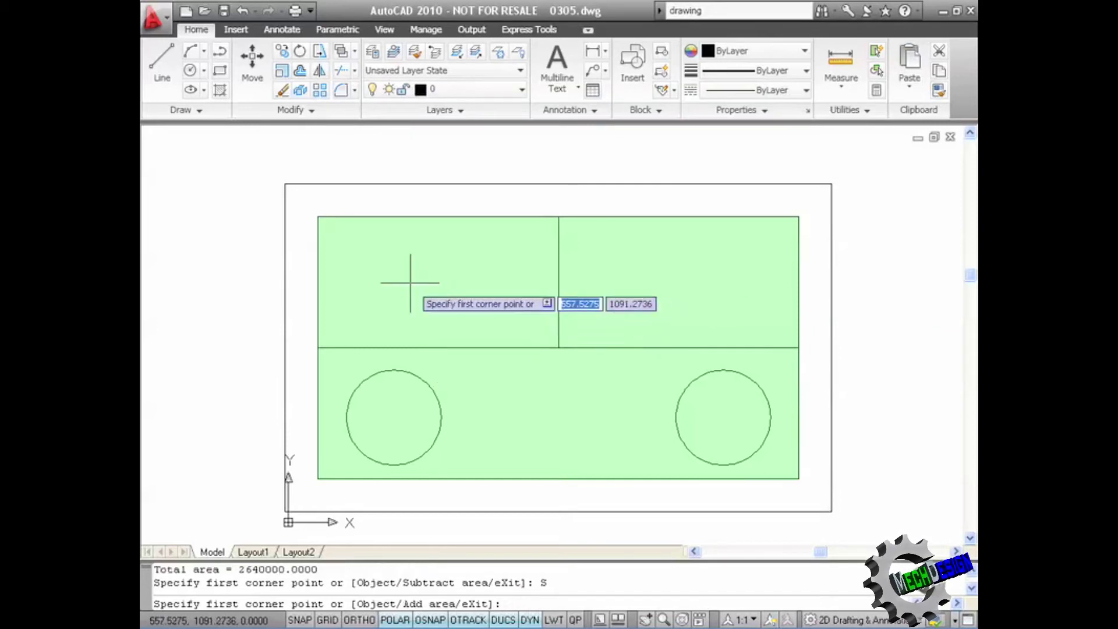
{"action": "key", "text": "Down"}
{"action": "left_click", "coordinate": [446, 324]}
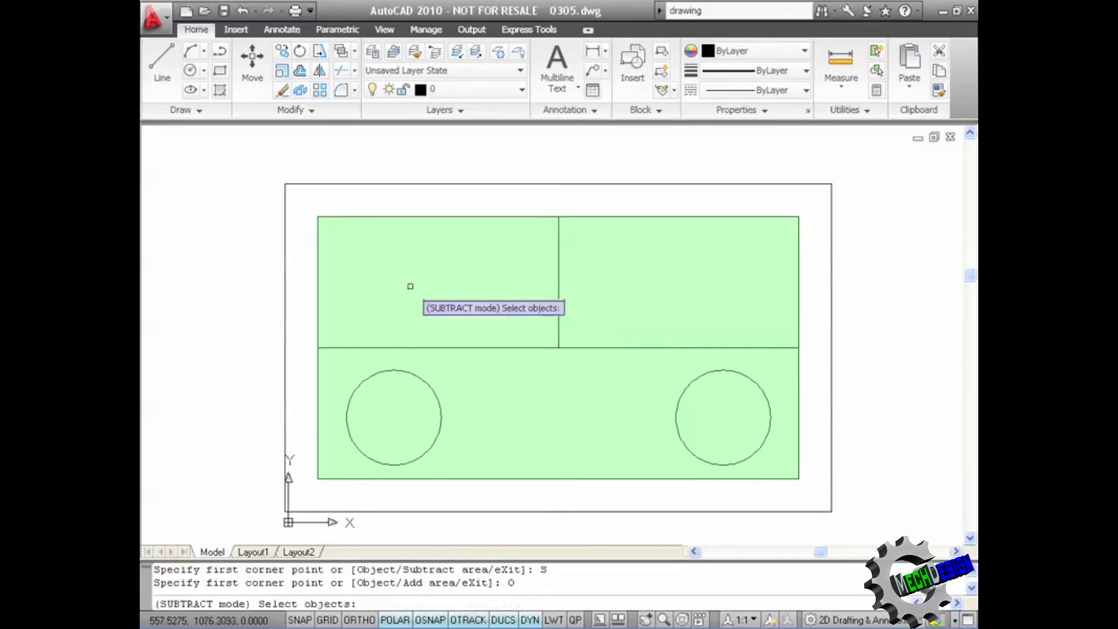
{"action": "left_click", "coordinate": [412, 372]}
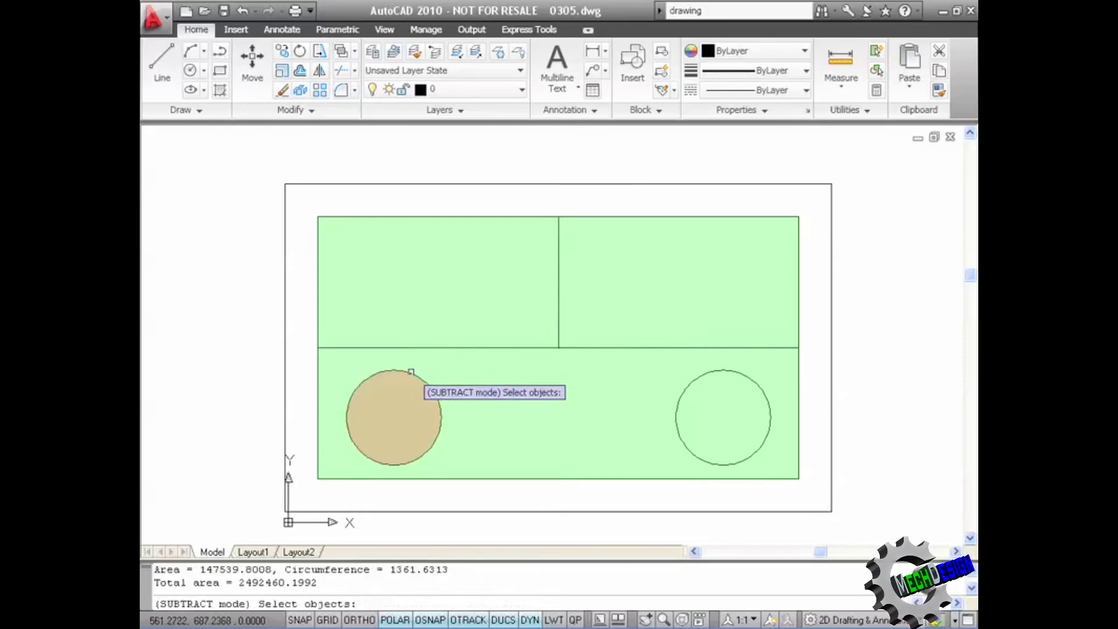
{"action": "left_click", "coordinate": [717, 370]}
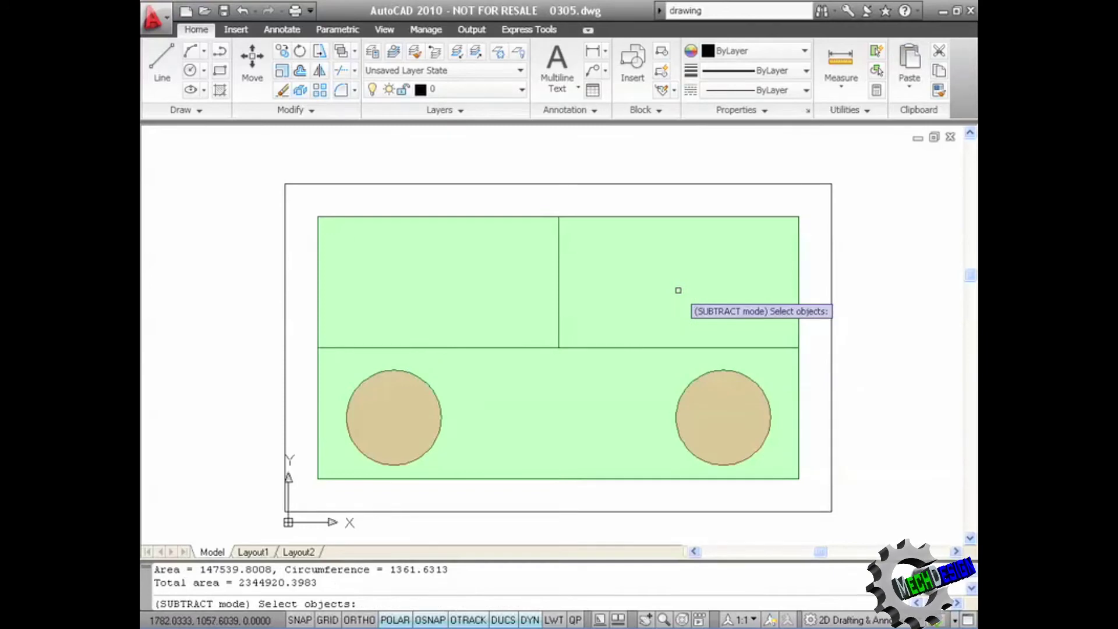
{"action": "key", "text": "Return"}
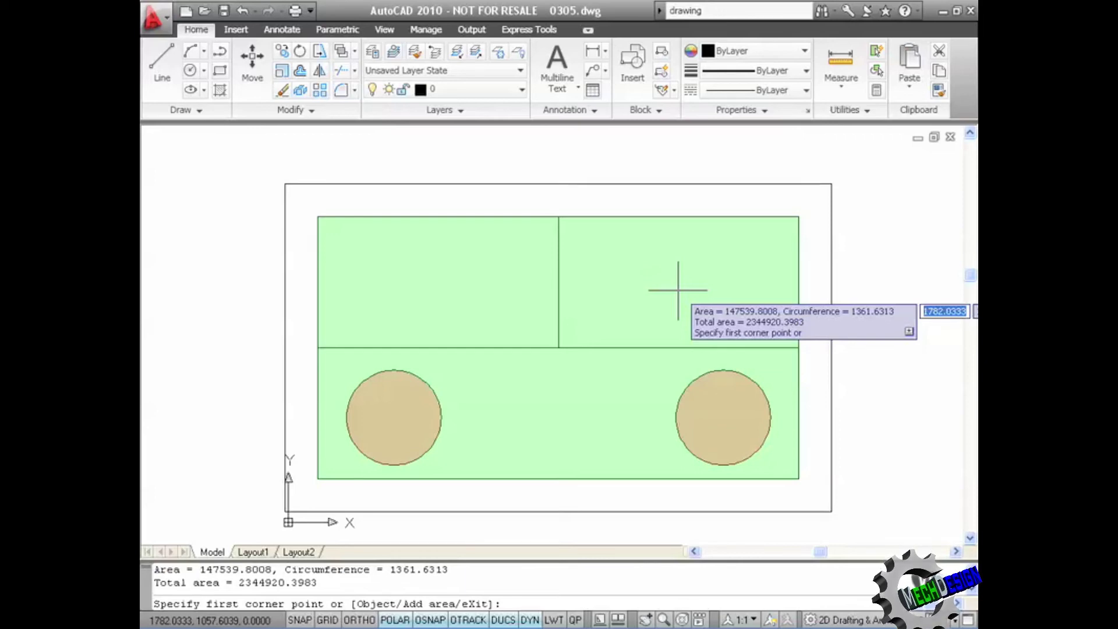
{"action": "key", "text": "Return"}
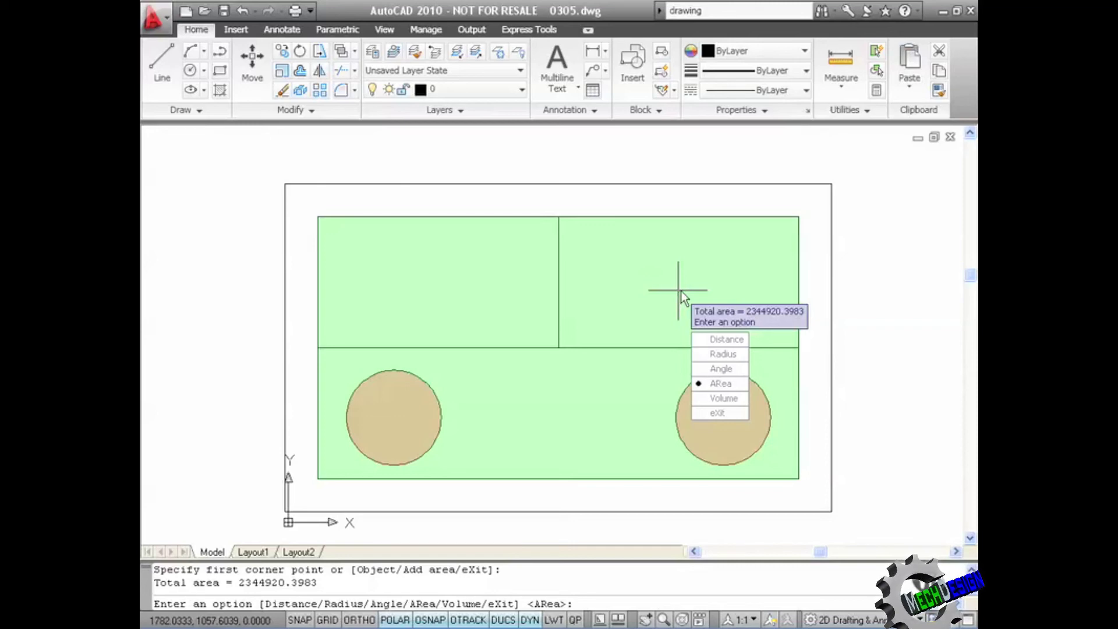
Measure the area of the upper-right rectangle with the Object option.
{"action": "left_click", "coordinate": [721, 383]}
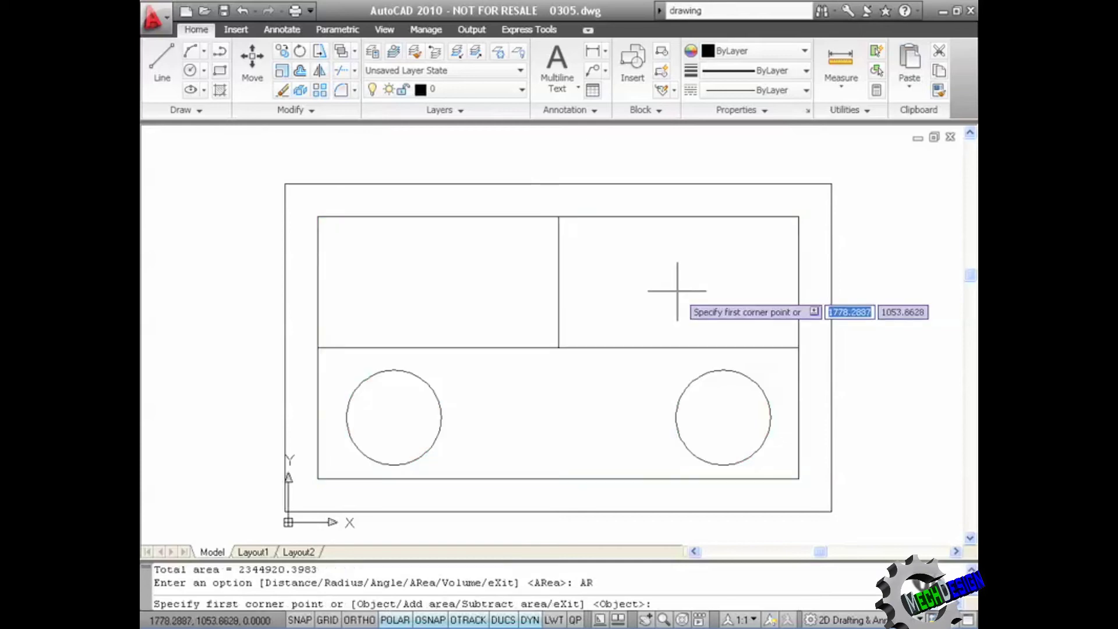
{"action": "right_click", "coordinate": [636, 272]}
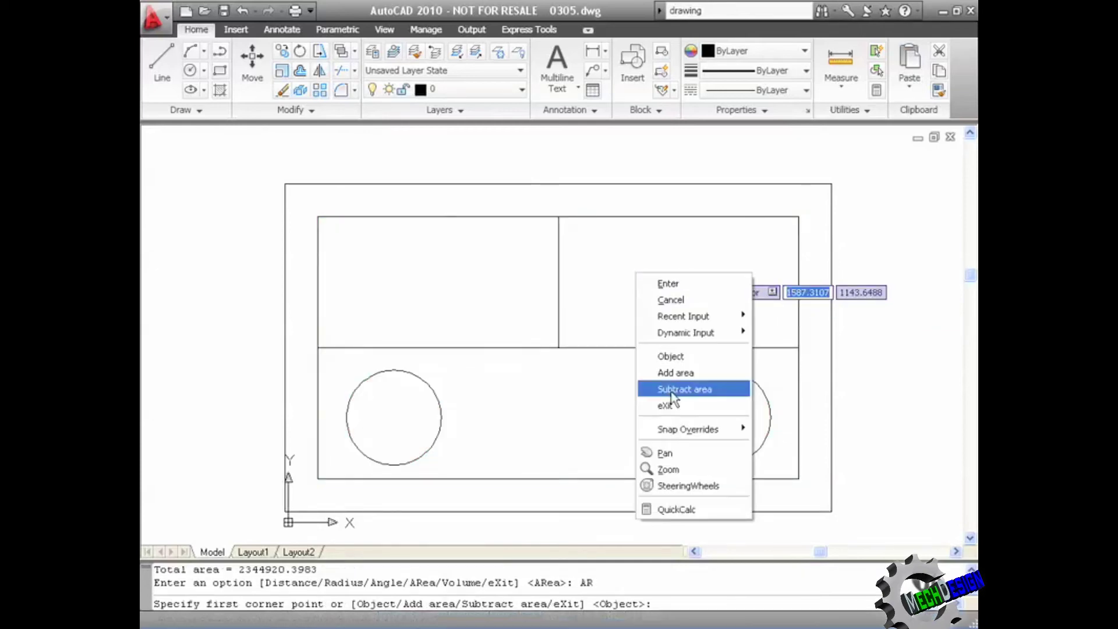
{"action": "left_click", "coordinate": [674, 357]}
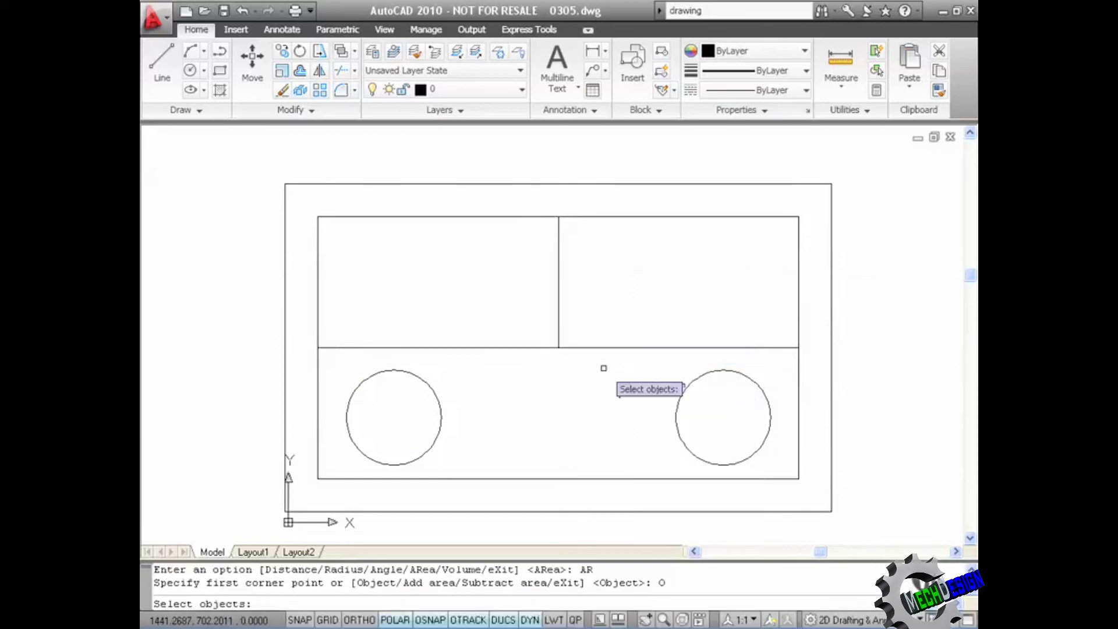
{"action": "left_click", "coordinate": [559, 270]}
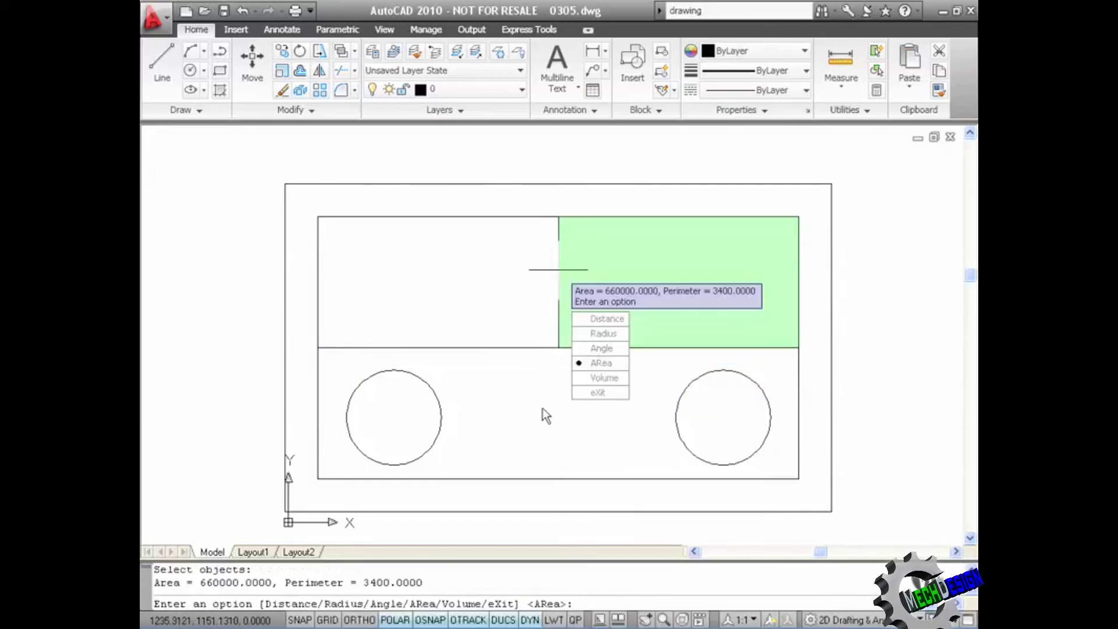